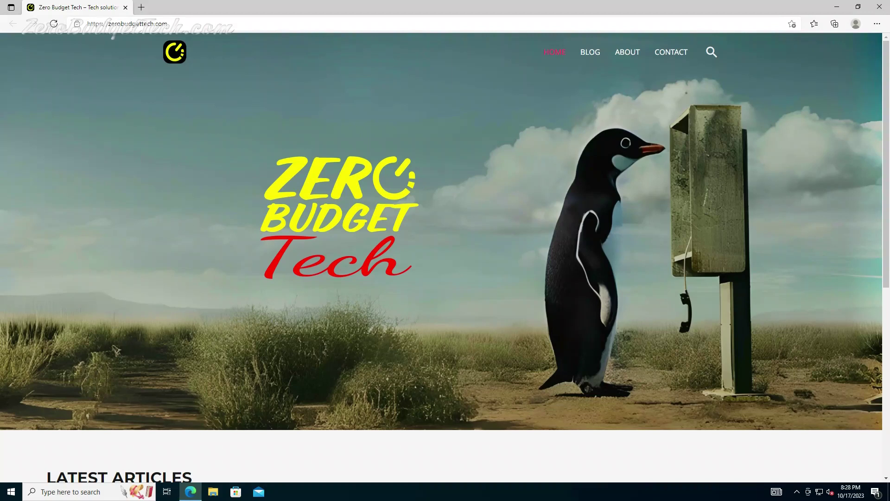
- In a new Edge tab, go to ventoy.net
click(141, 7)
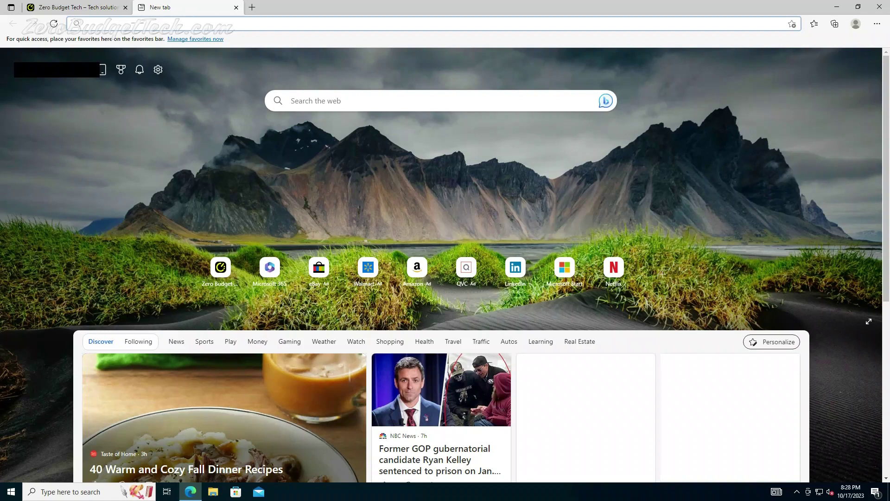
text(ventoy.net)
key(Return)
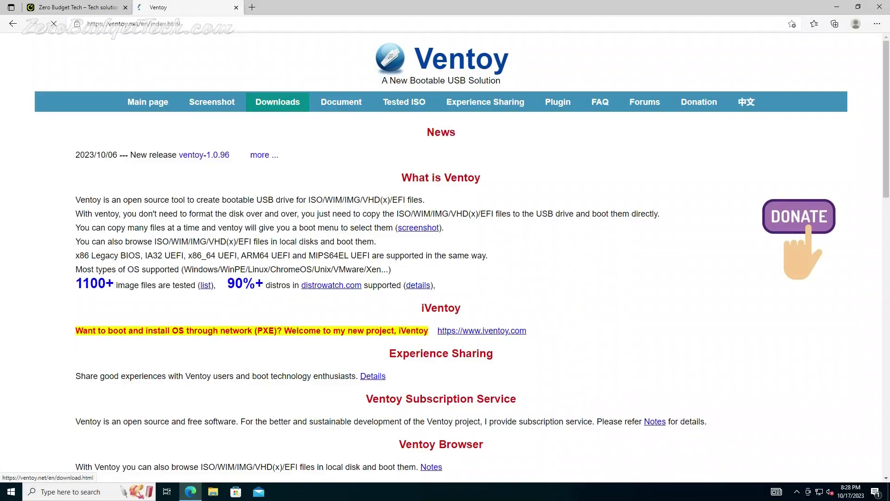
- Go to the Downloads page and follow its SourceForge link to the Ventoy 1.0.96 files
click(277, 102)
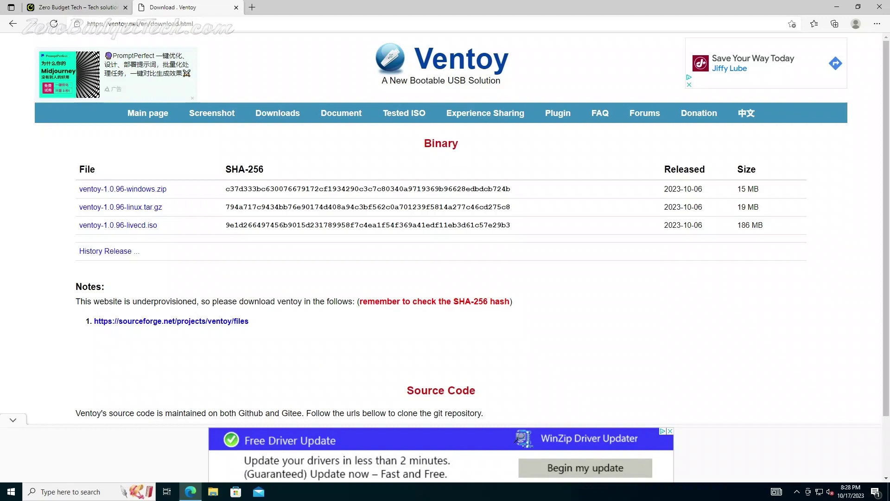
click(171, 321)
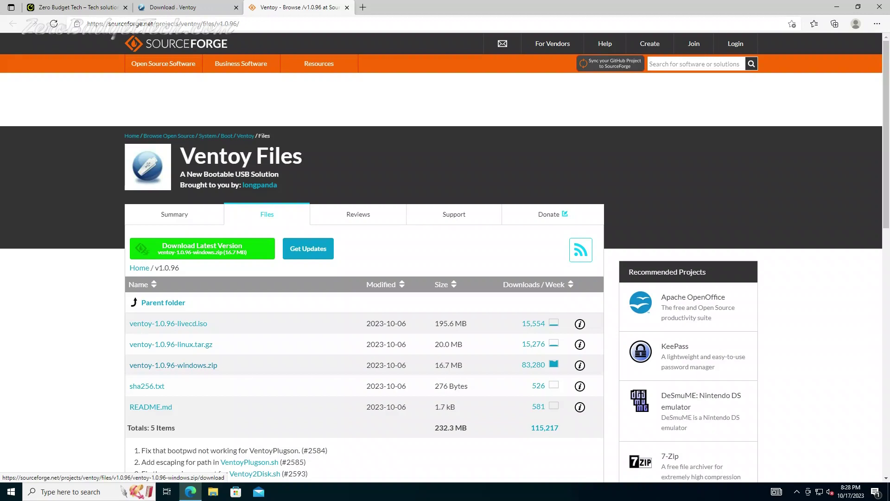
- Download ventoy-1.0.96-windows.zip from SourceForge and show it in the Downloads folder
click(173, 364)
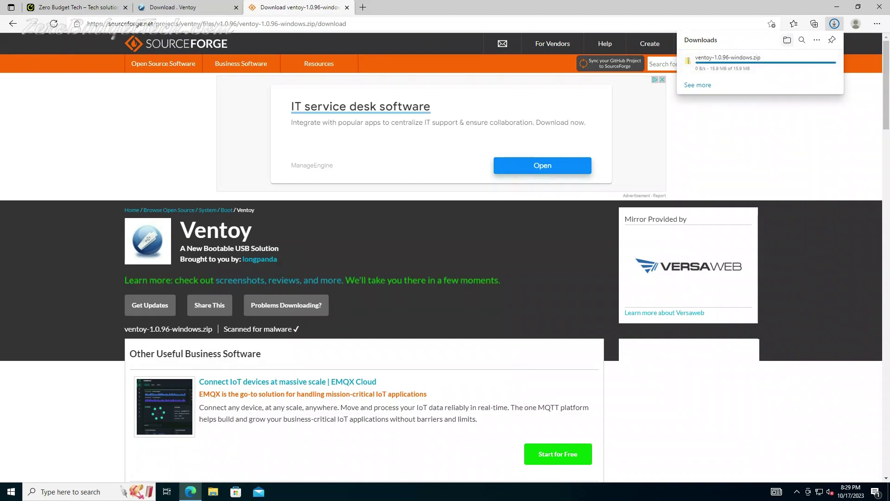
click(787, 40)
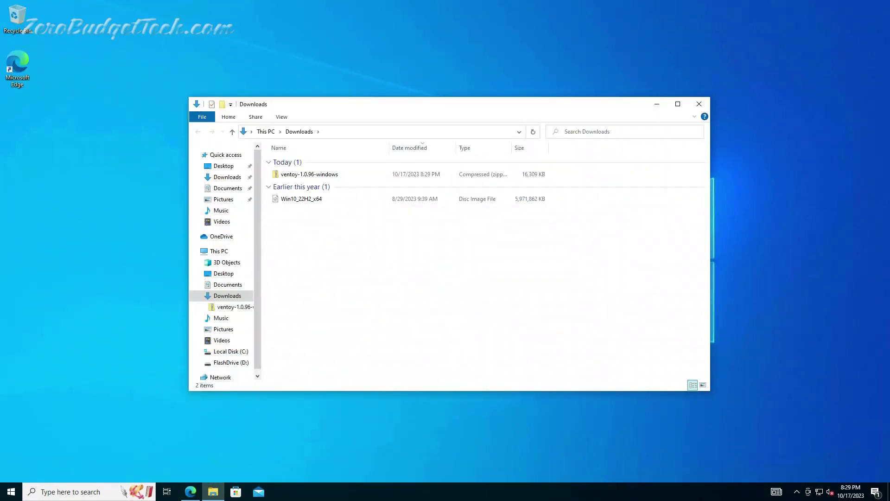
- Extract ventoy-1.0.96-windows.zip with 'Show extracted files when complete' unchecked
click(309, 174)
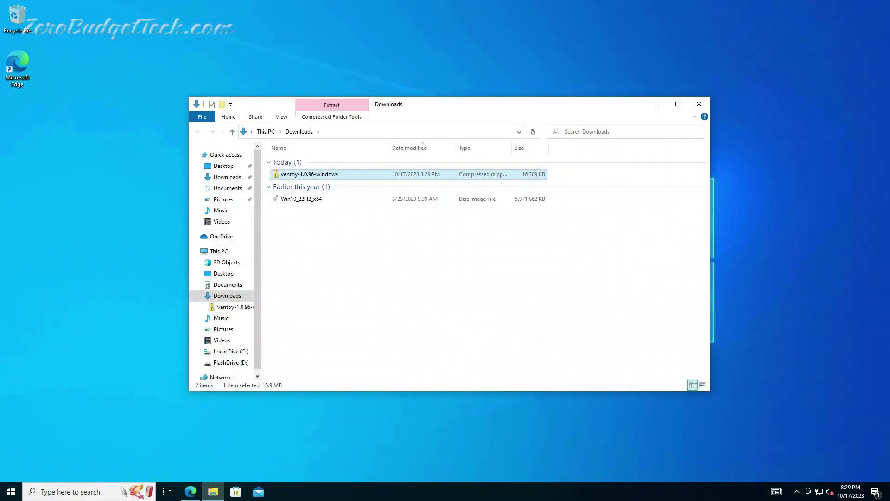
right_click(311, 175)
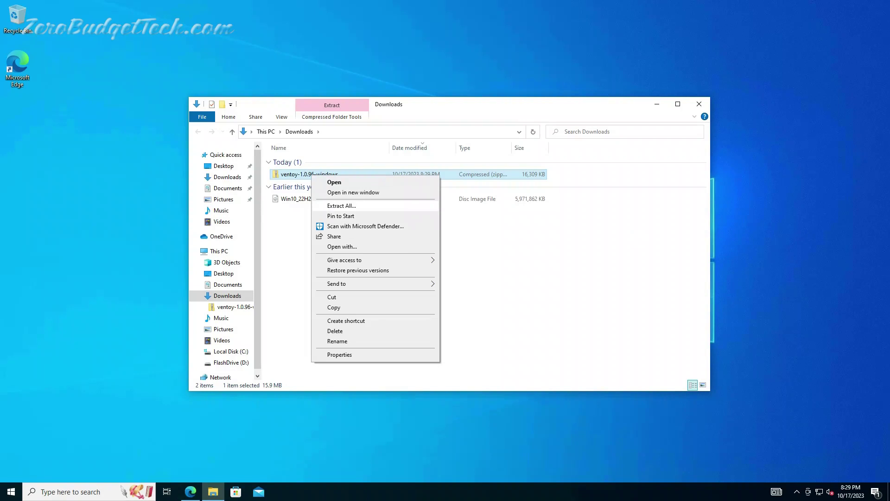
click(342, 205)
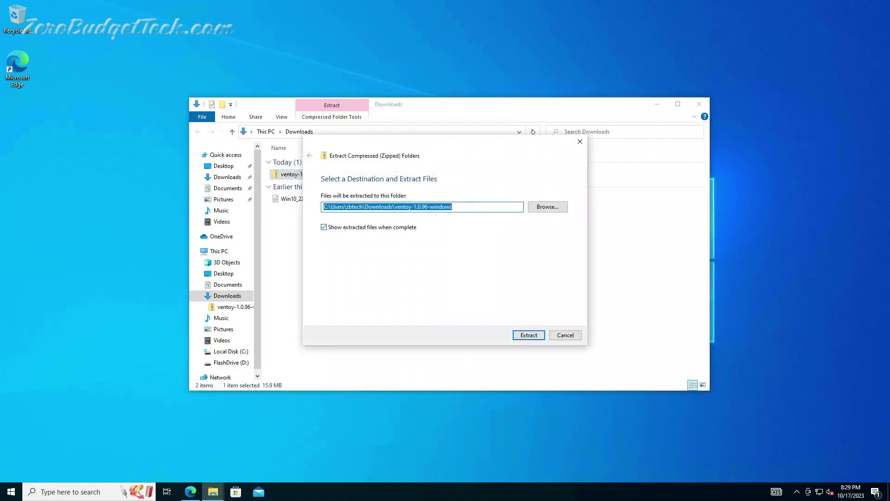
click(324, 227)
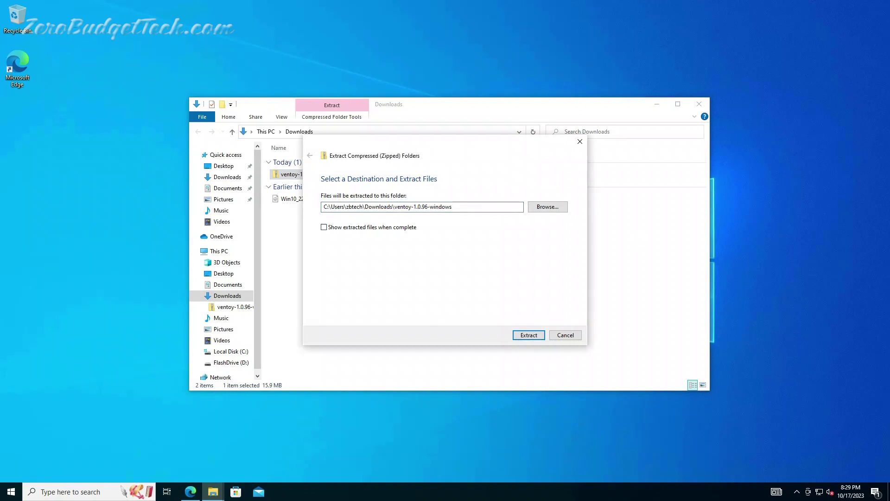
key(Return)
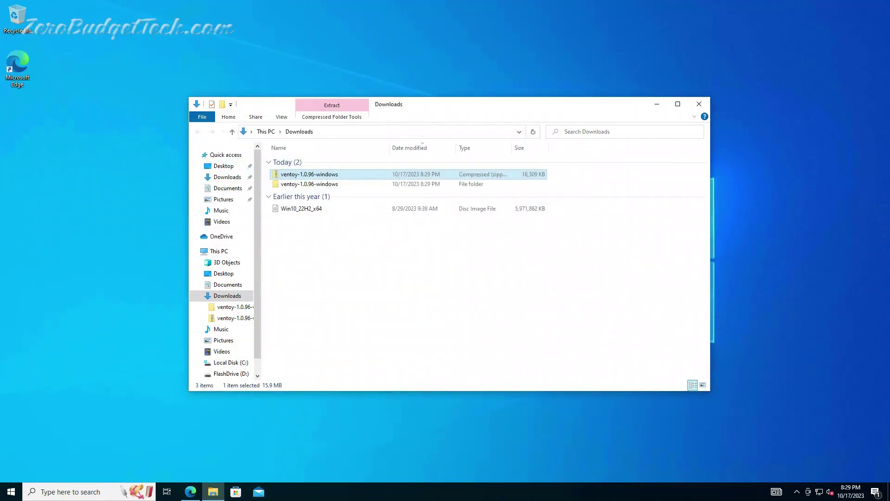
- Go into ventoy-1.0.96-windows\ventoy-1.0.96 and launch Ventoy2Disk
click(309, 184)
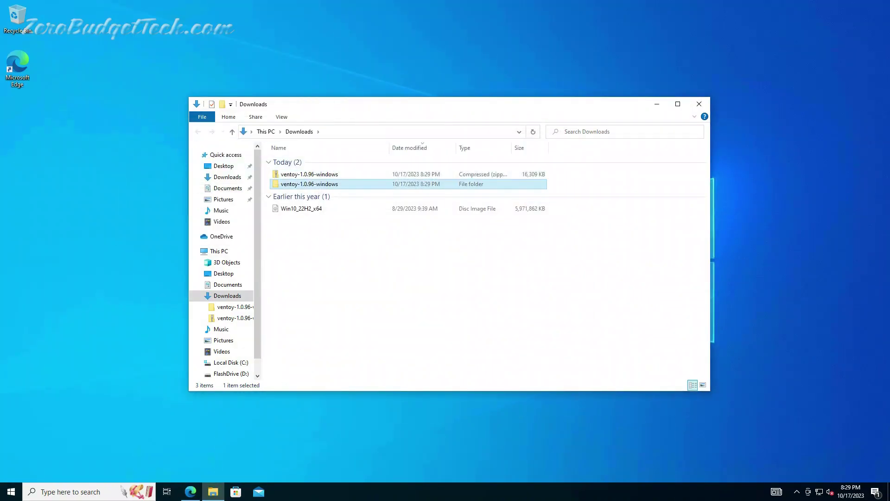
key(Return)
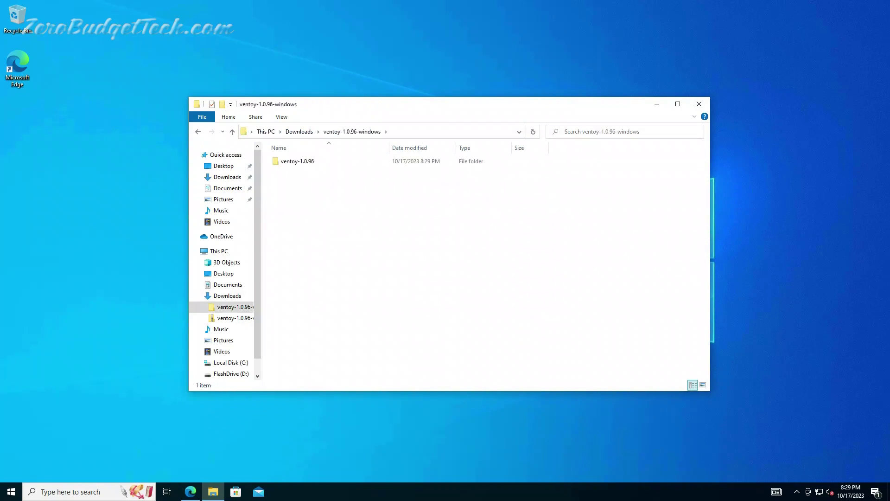
click(297, 161)
key(Return)
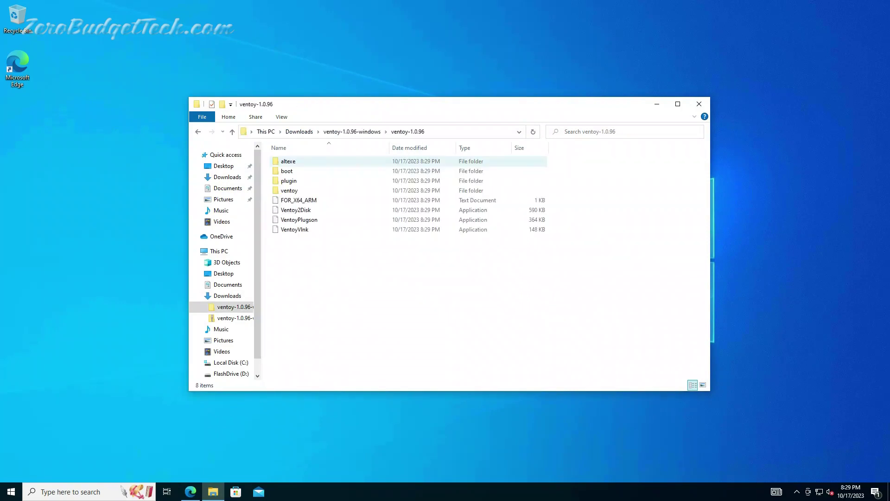
click(296, 210)
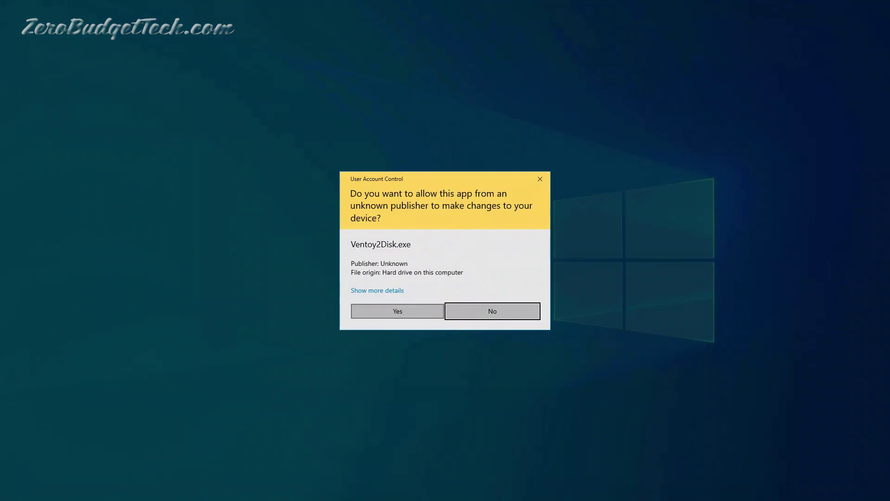
- Allow Ventoy2Disk to run, select the 8GB D: drive, and install Ventoy, confirming the format twice
click(398, 311)
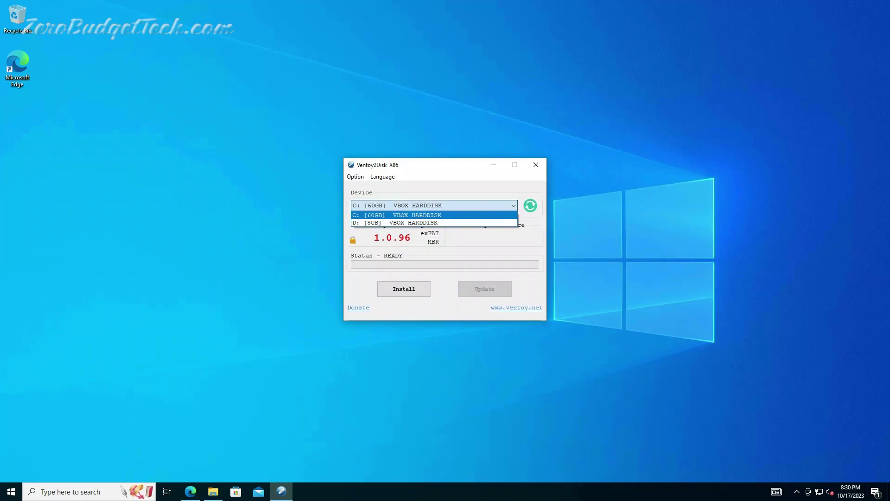
key(Down)
key(Return)
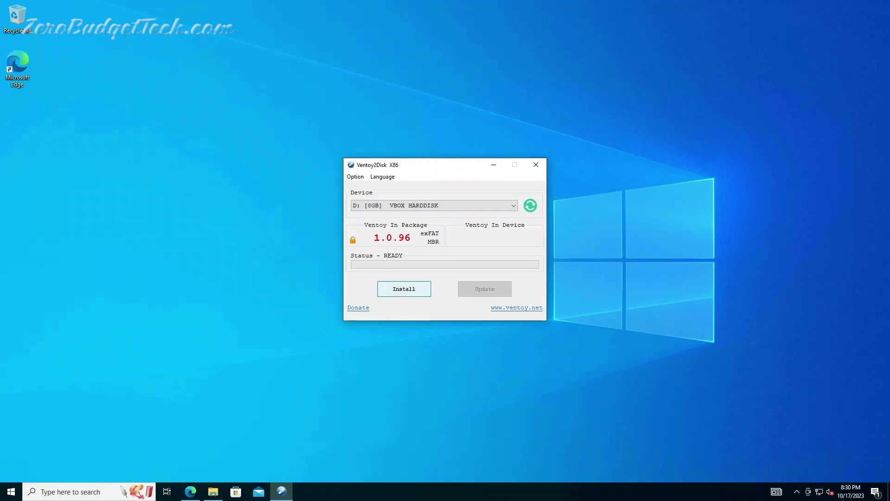
click(404, 288)
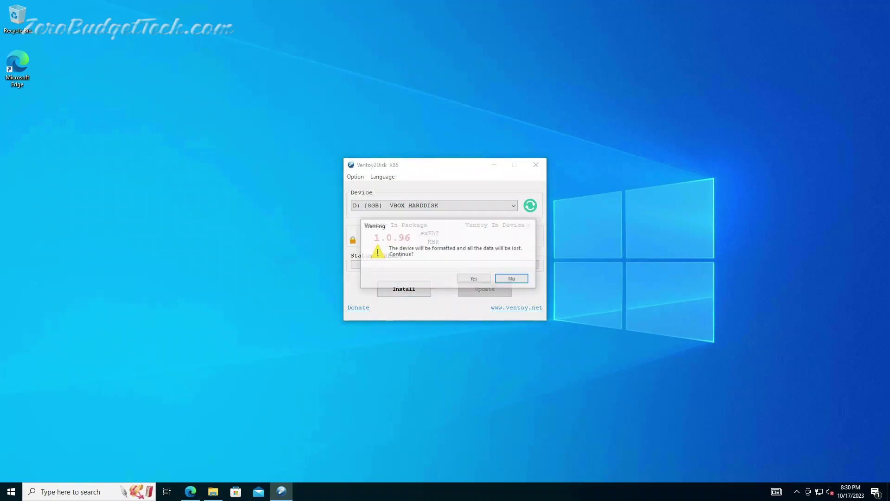
click(474, 279)
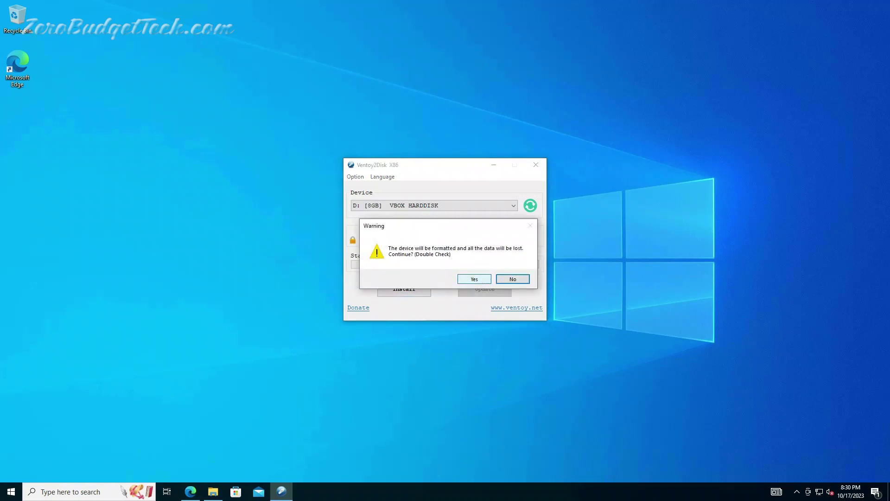
click(474, 278)
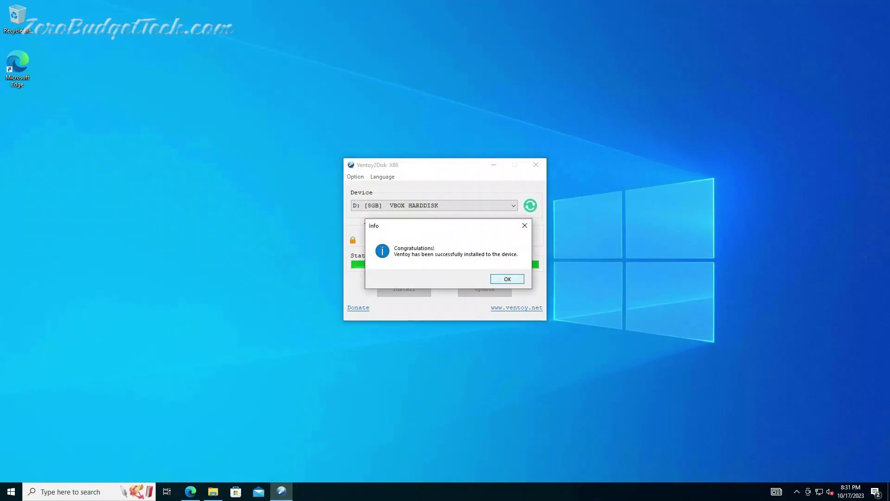
key(Return)
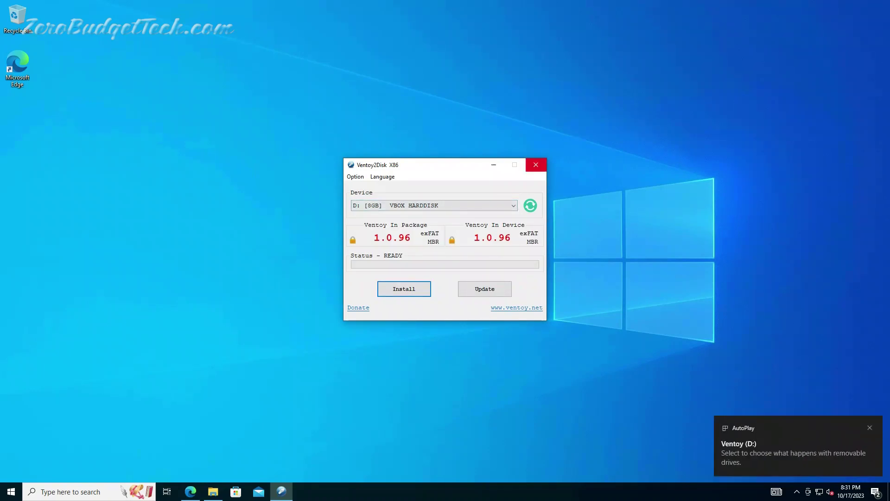
- Close Ventoy2Disk and copy the Win10_22H2_x64 disc image from Downloads
click(536, 165)
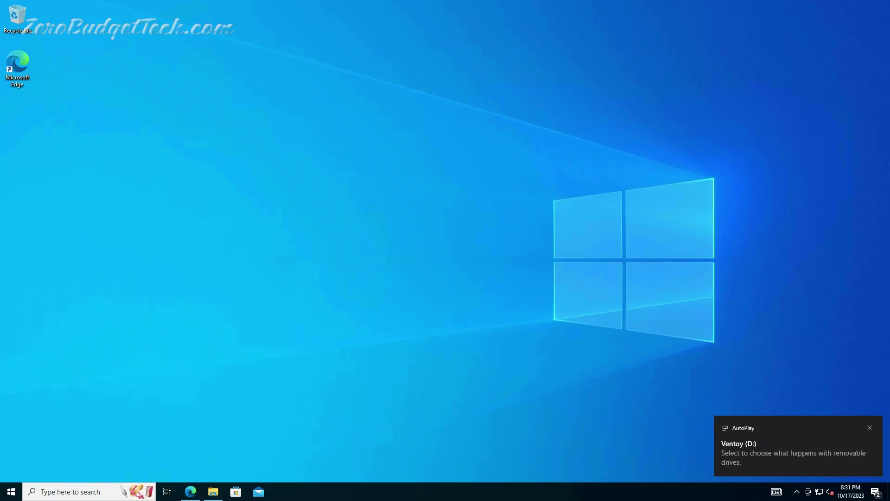
click(213, 491)
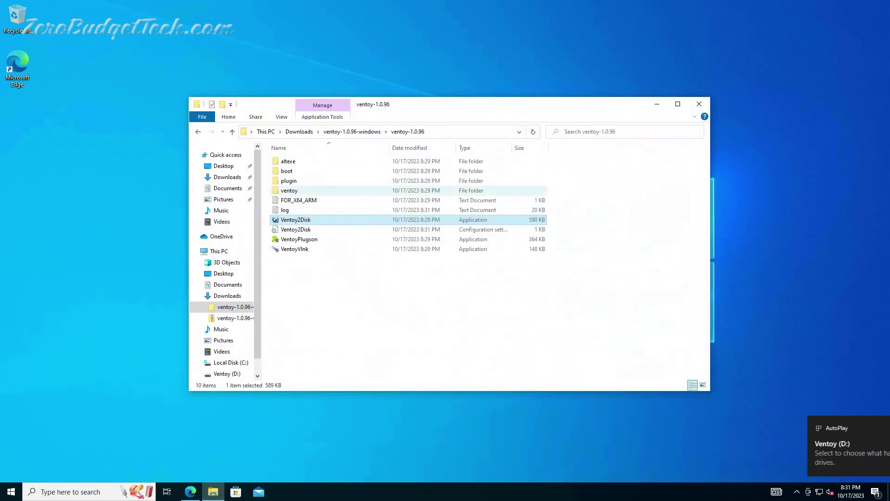
click(227, 373)
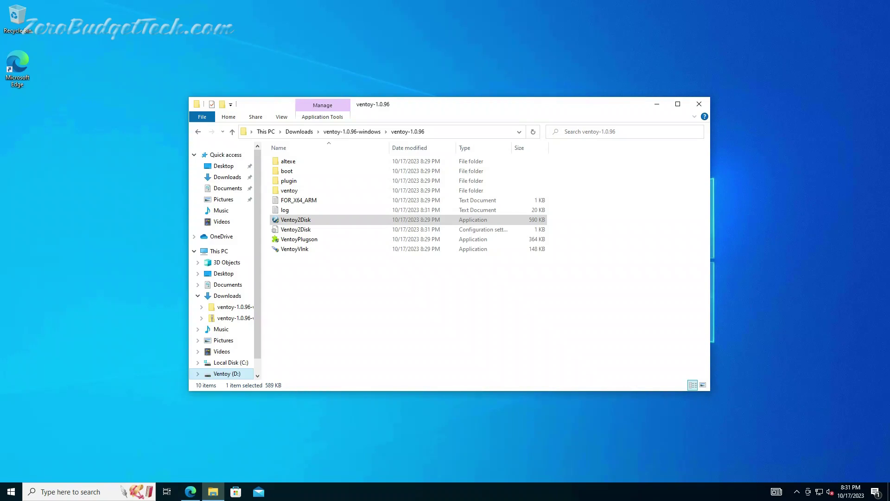
click(227, 296)
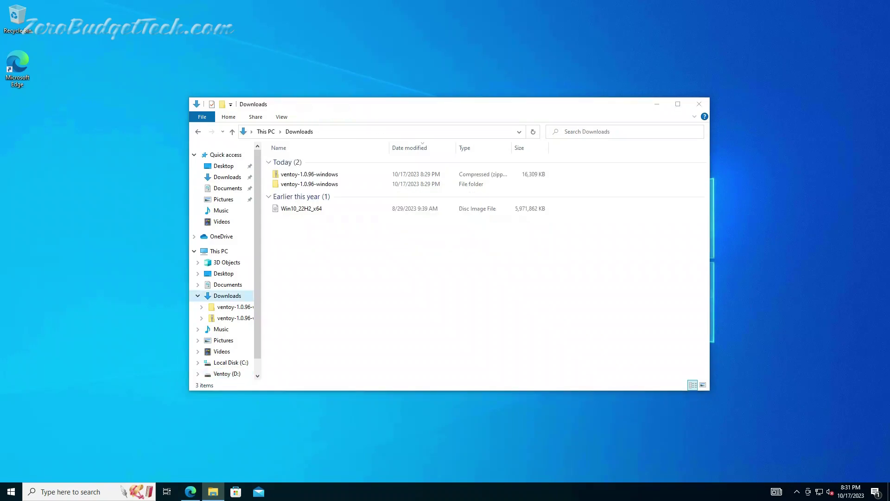
click(301, 208)
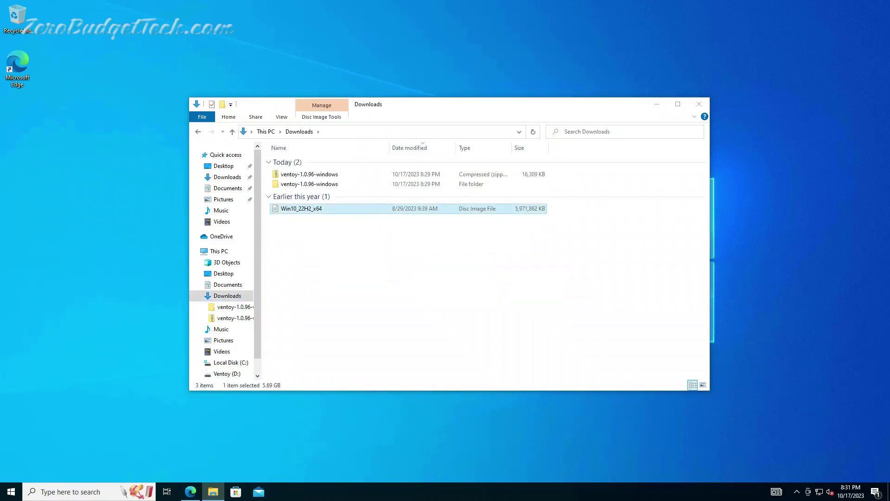
right_click(301, 211)
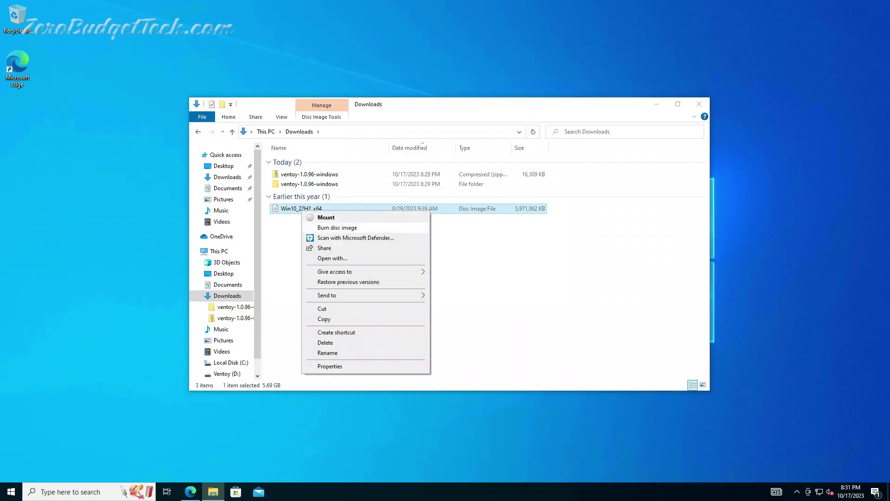
click(324, 319)
- Paste the disc image onto Ventoy (D:) and close File Explorer
click(227, 373)
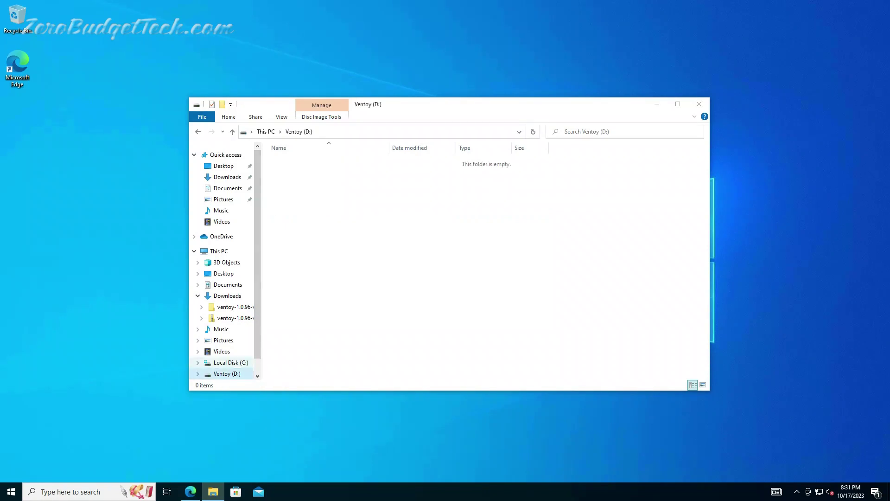
right_click(367, 243)
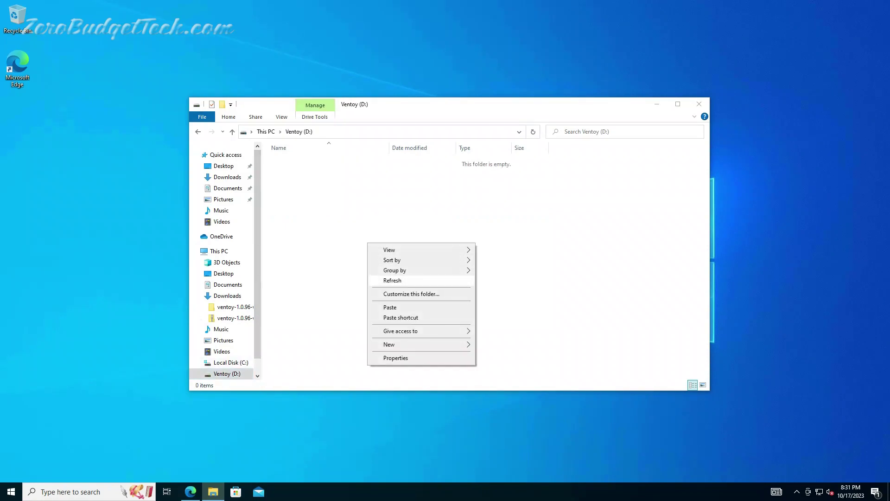
click(390, 307)
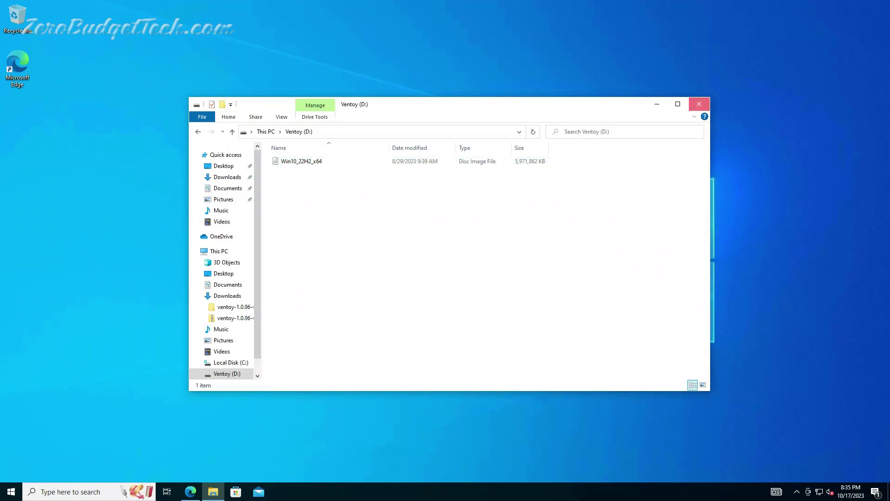
click(699, 103)
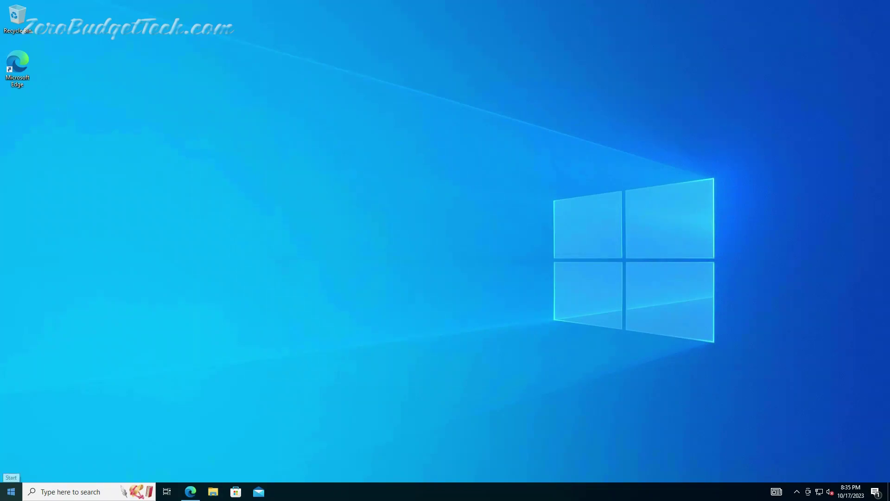
- Restart Windows from the Start menu's Power options to boot into Ventoy
click(11, 491)
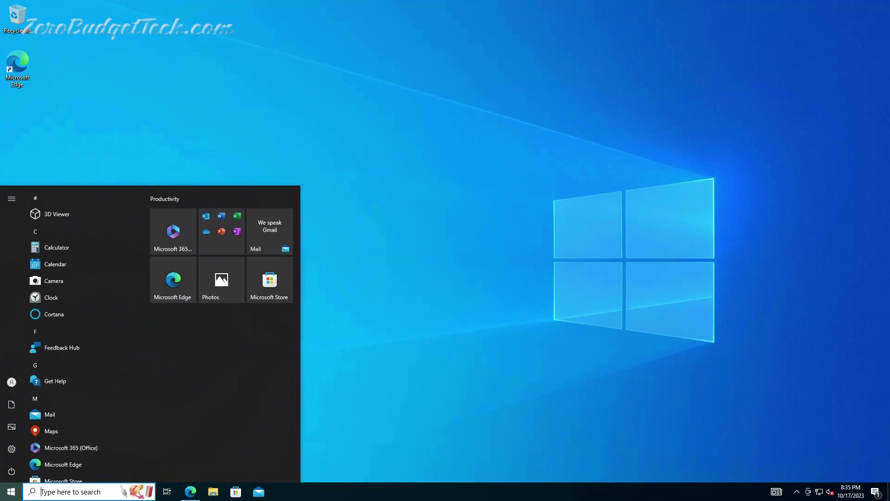
click(11, 471)
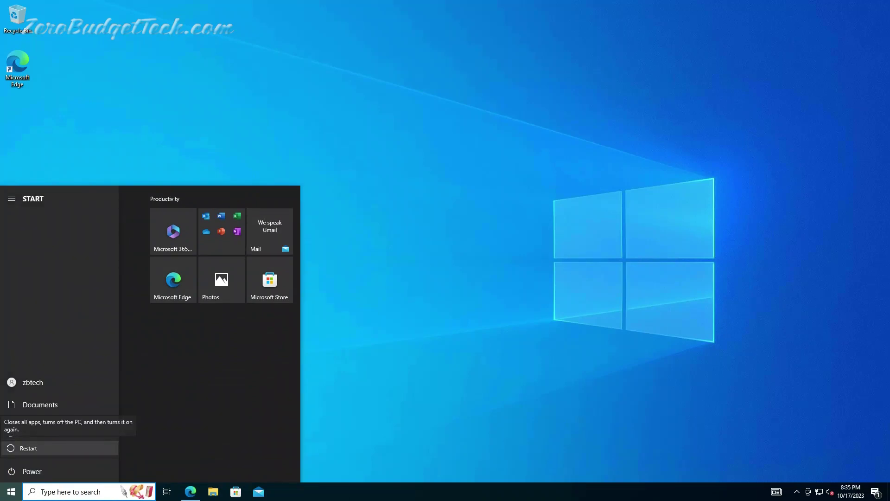
click(28, 448)
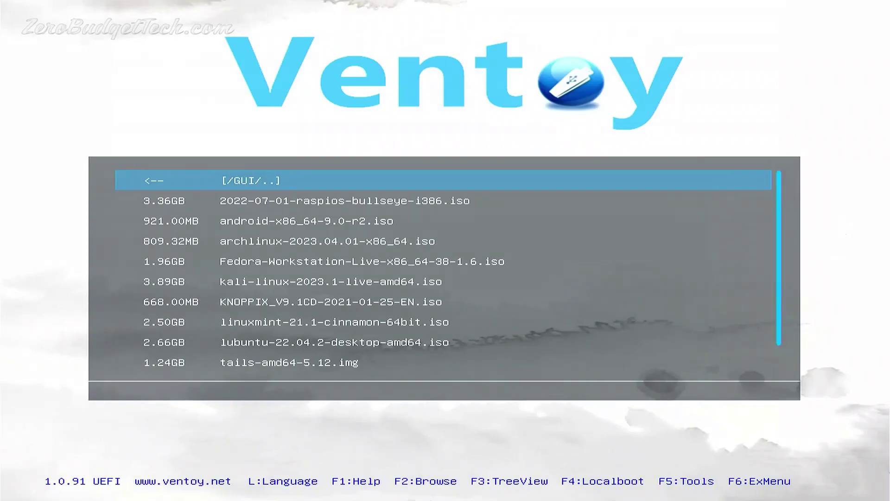
- Switch to TreeView, browse the [CLI] ISOs, return to the top level, and open [Utility]
key(Return)
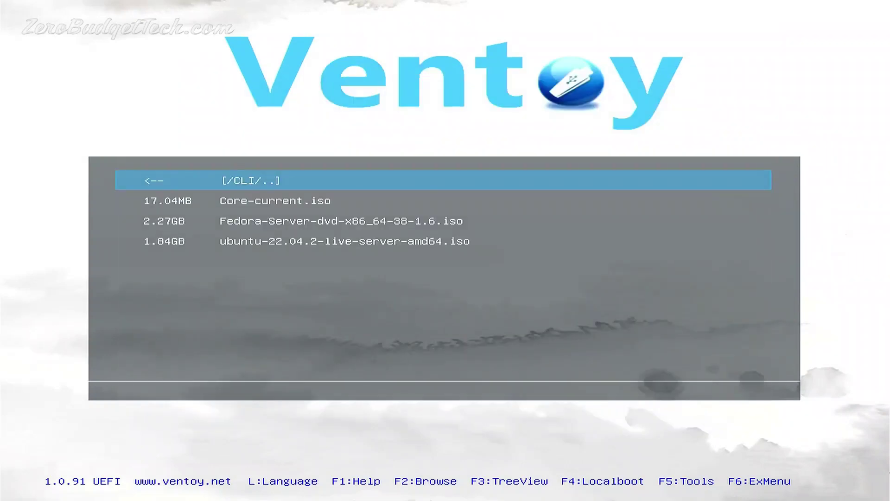
key(Down)
key(Down)
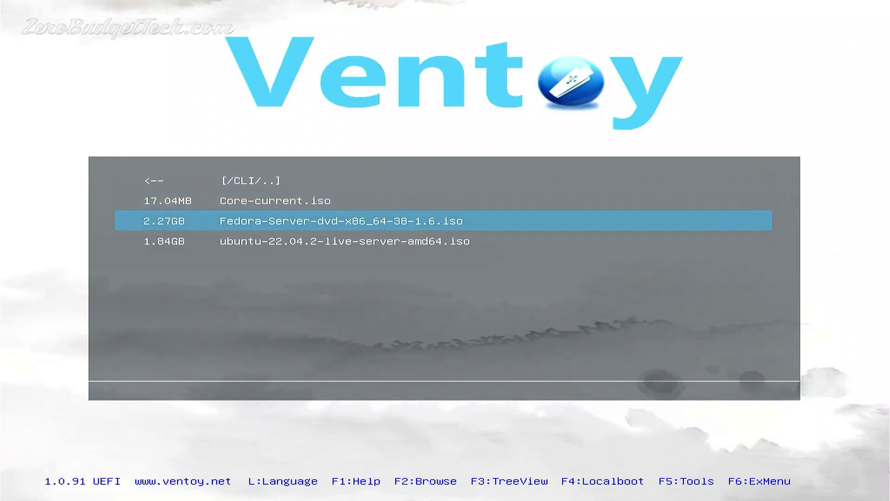
key(Down)
key(Up)
key(Up)
key(Up)
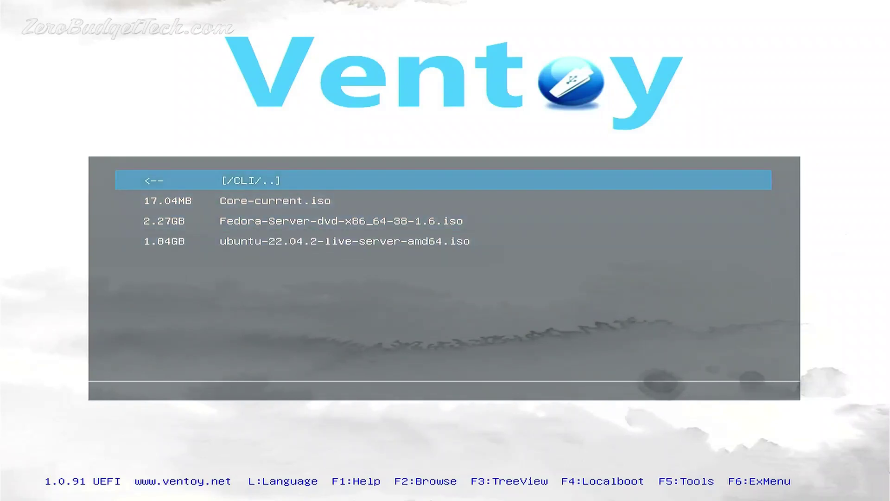
key(Return)
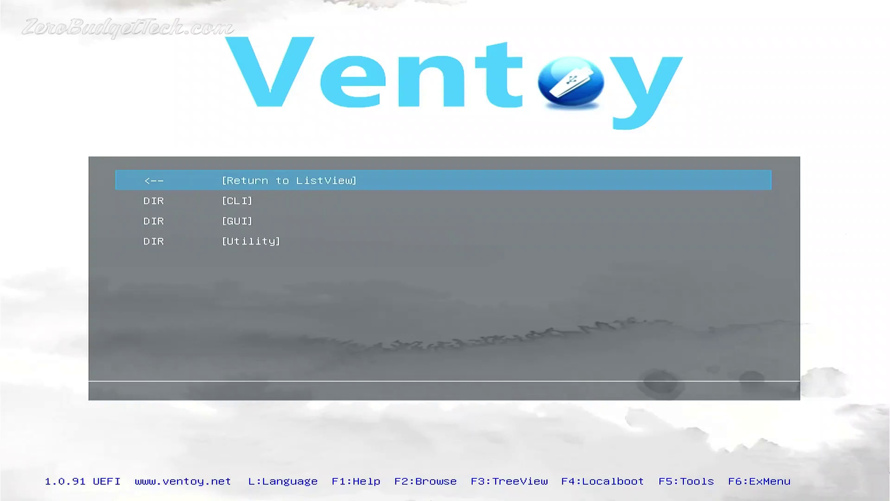
key(Down)
key(Down)
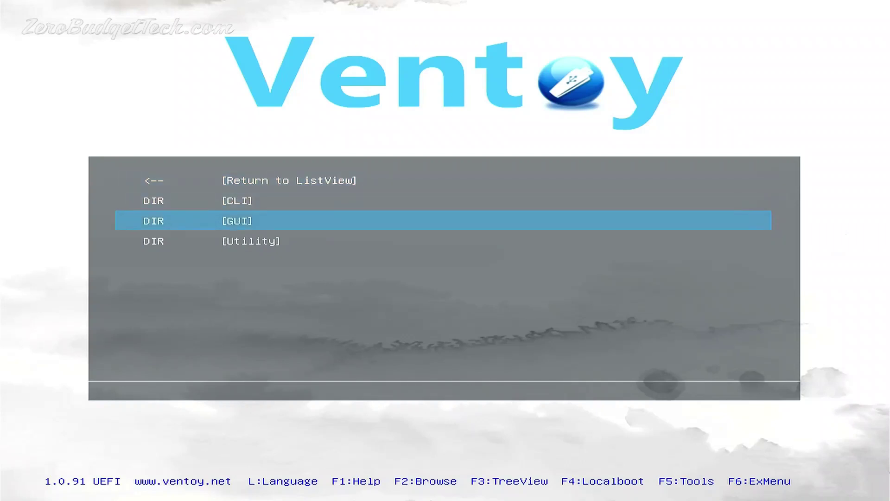
key(Down)
key(Return)
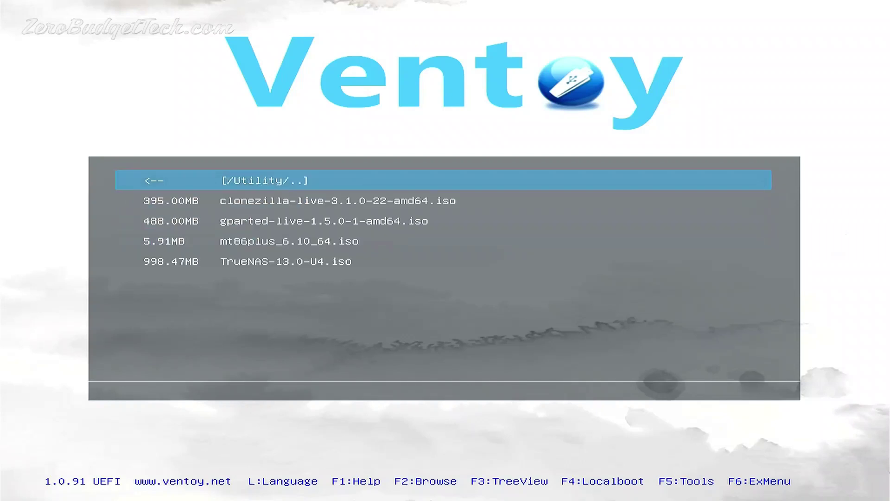
key(Down)
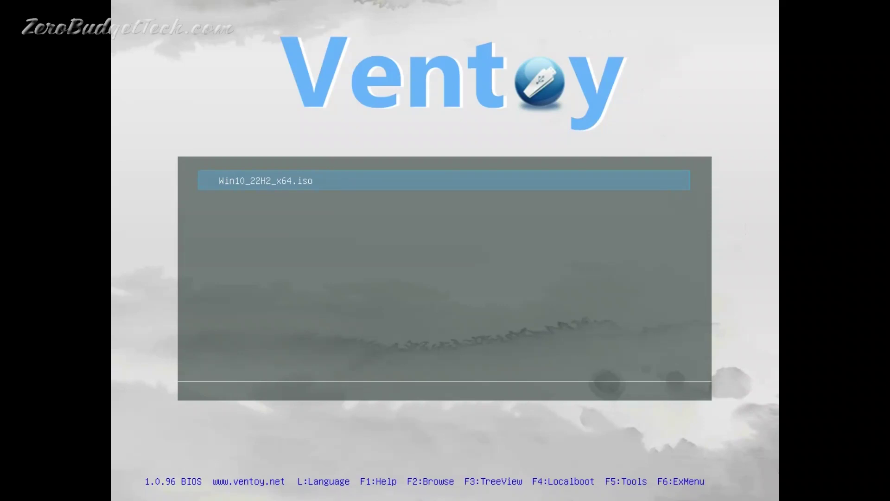
- Open Win10_22H2_x64.iso's boot submenu: normal mode, wimboot mode, file checksum, return
key(Return)
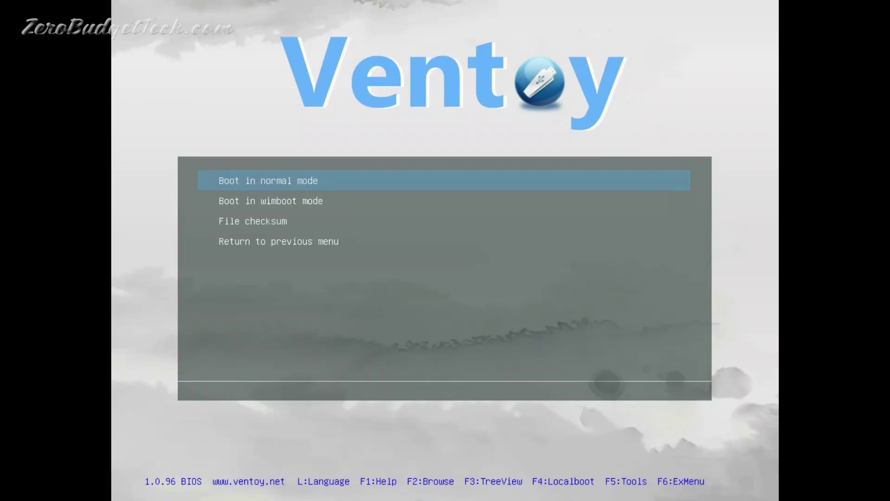